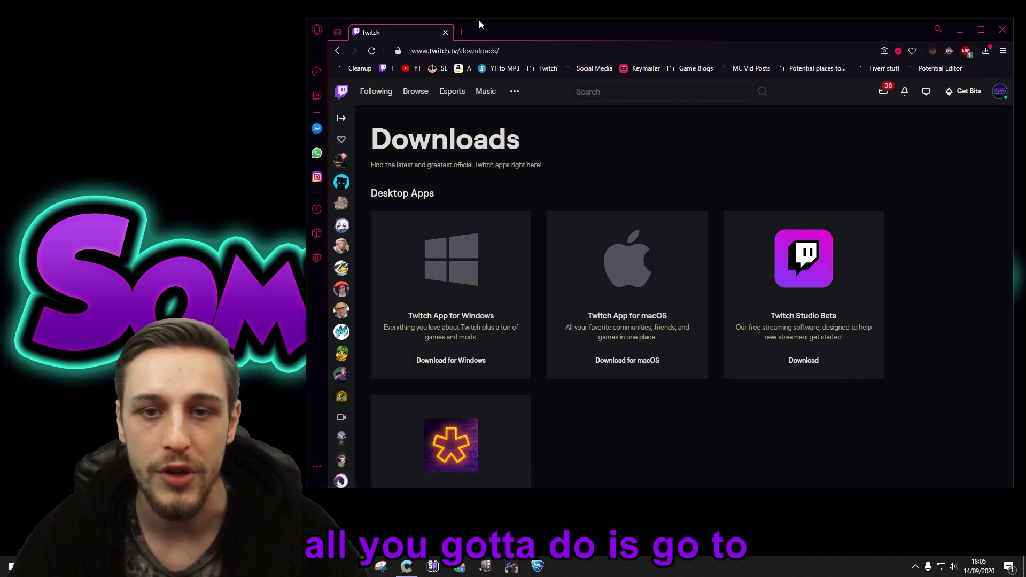
- Save the Twitch for Windows installer, TwitchSetup, to the desktop and dismiss the duplicate save prompt
{"action": "left_click", "coordinate": [426, 51]}
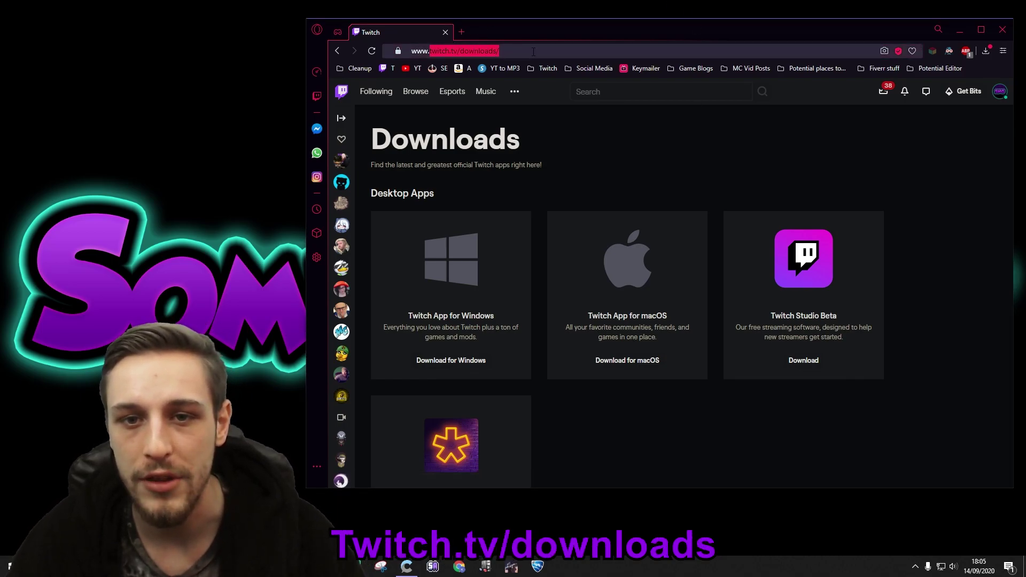
{"action": "left_click", "coordinate": [591, 169]}
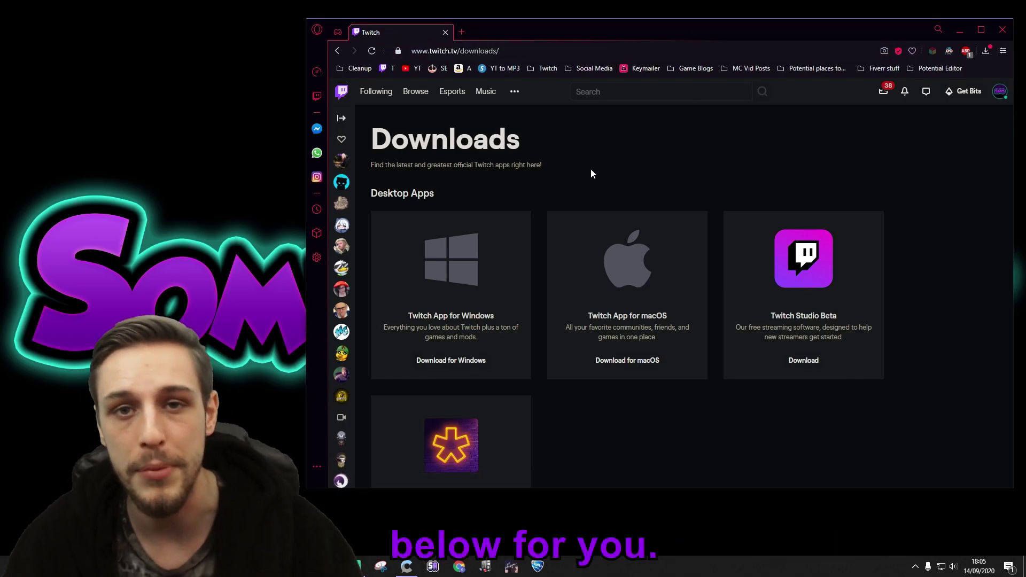
{"action": "left_click", "coordinate": [463, 360]}
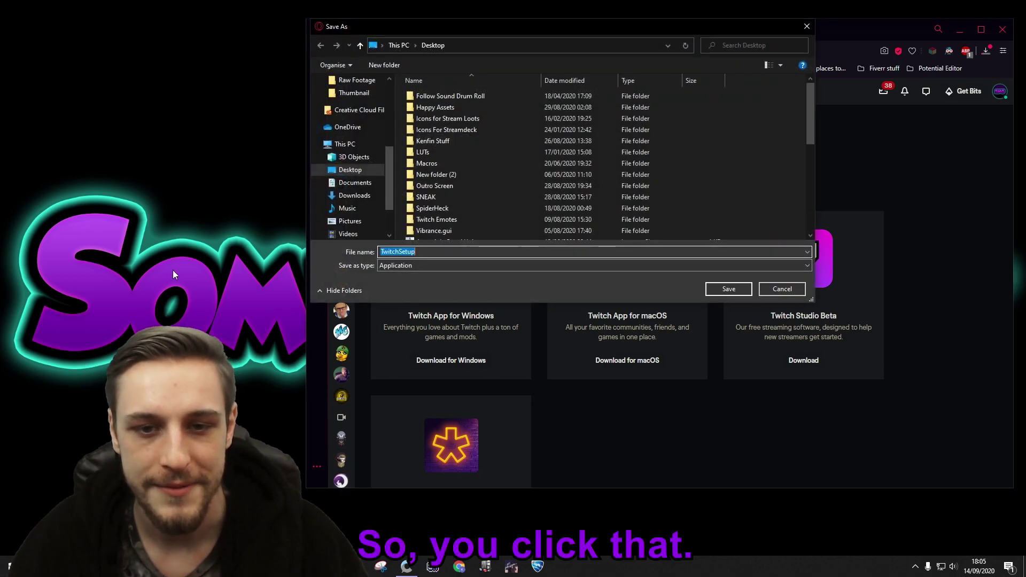
{"action": "left_click", "coordinate": [724, 289]}
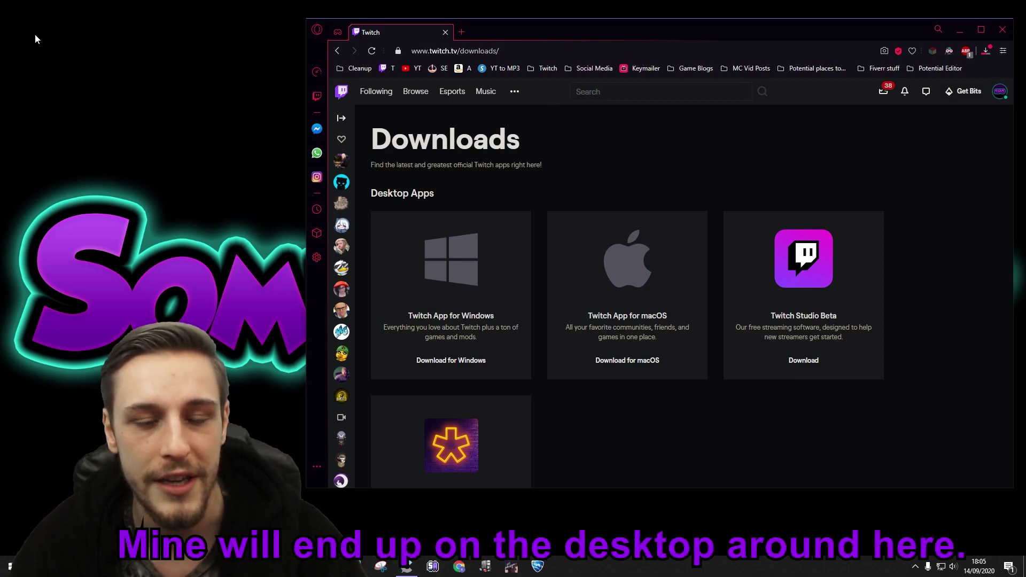
{"action": "left_click", "coordinate": [449, 365]}
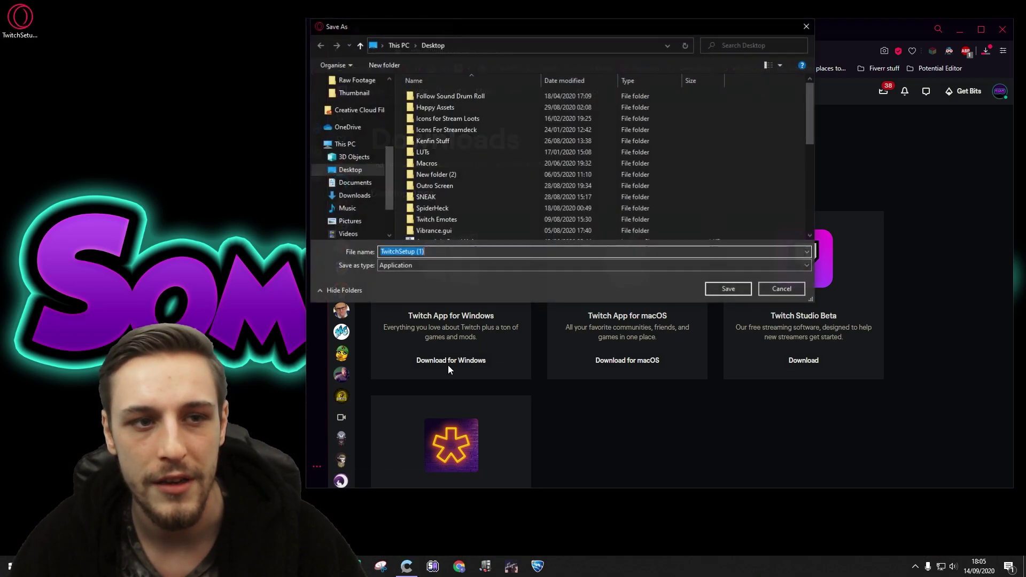
{"action": "key", "text": "Escape"}
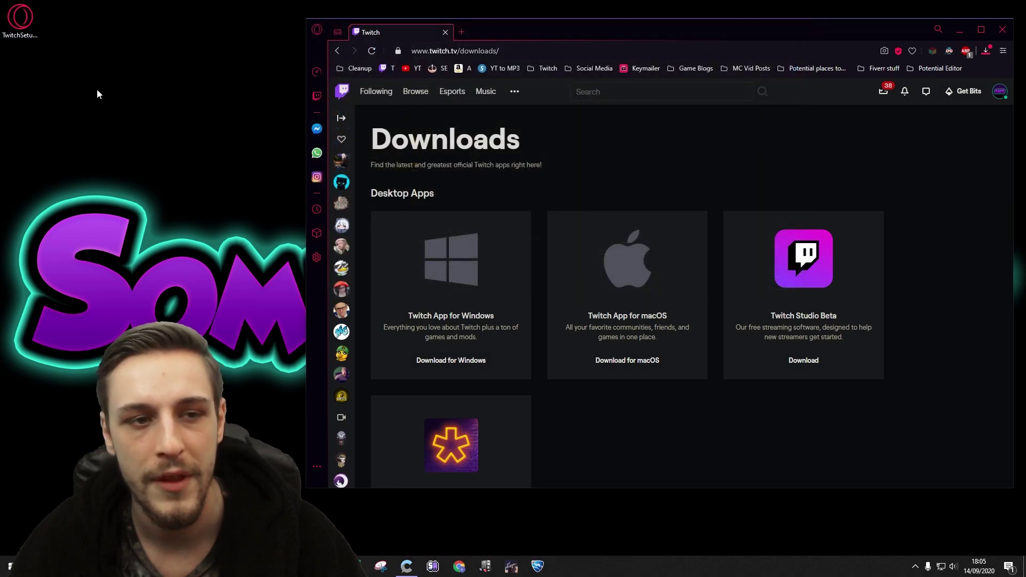
- Run TwitchSetup past SmartScreen, install the Twitch app, and begin signing in with the account username
{"action": "double_click", "coordinate": [21, 18]}
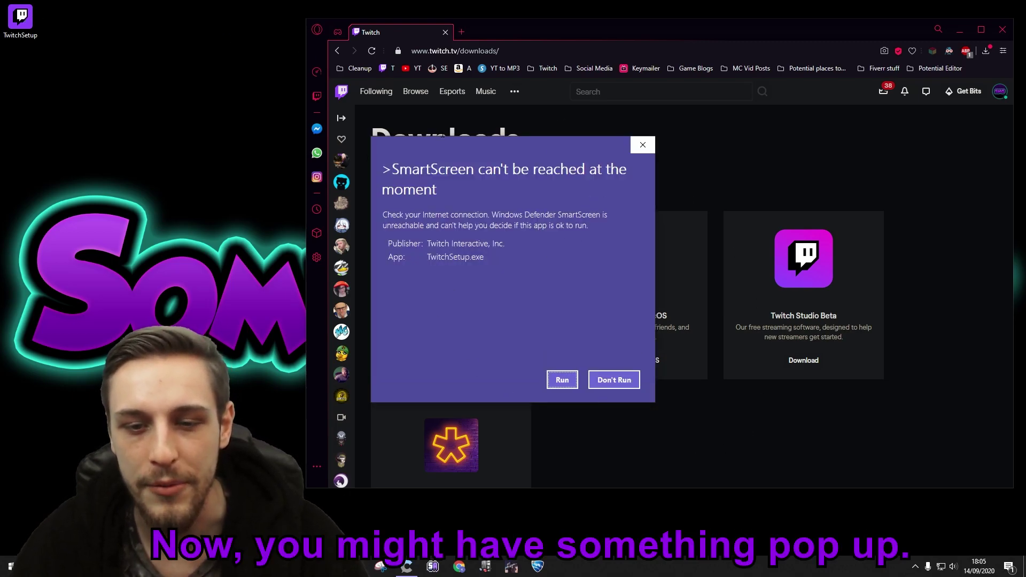
{"action": "left_click", "coordinate": [563, 380]}
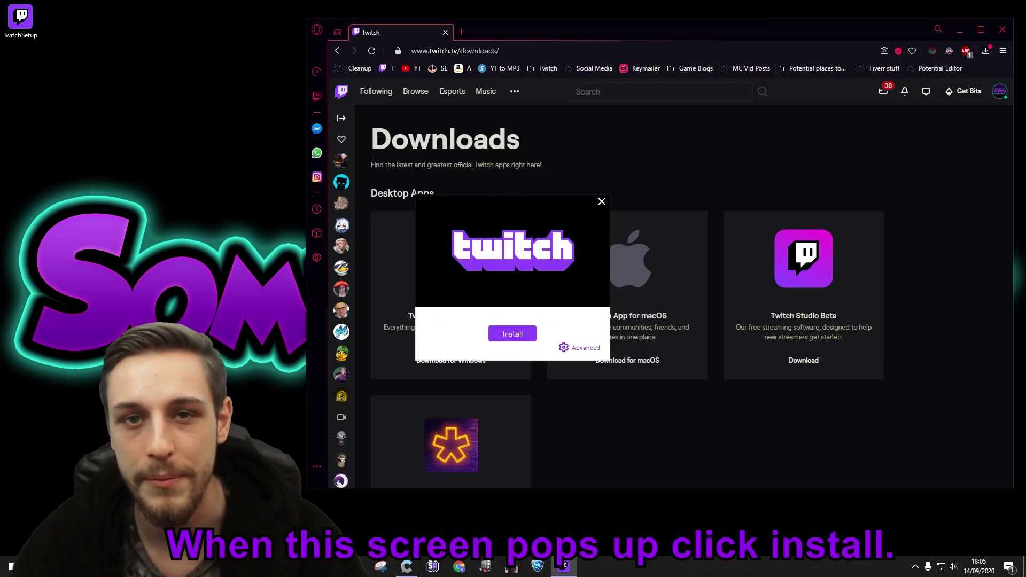
{"action": "left_click", "coordinate": [509, 333]}
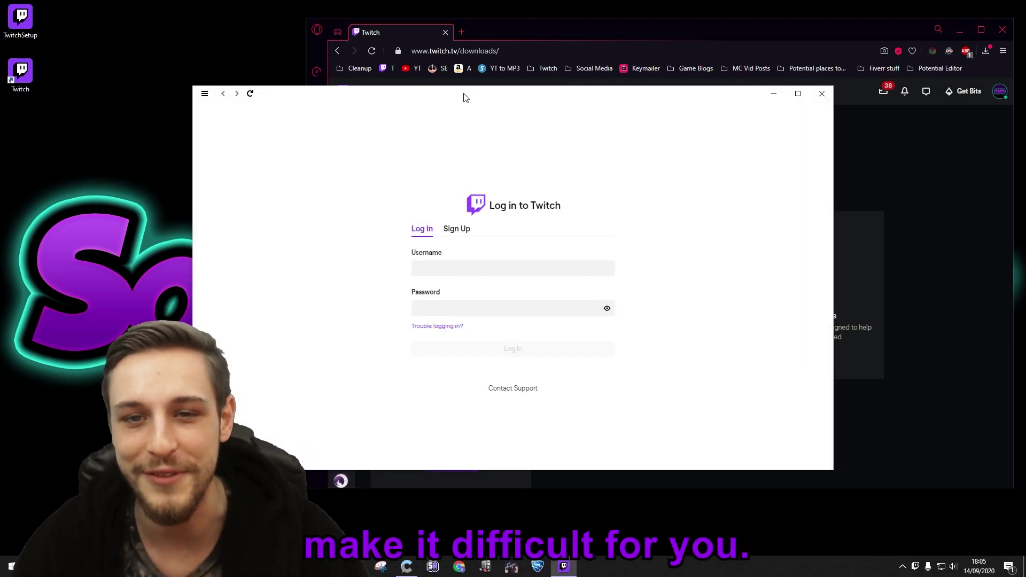
{"action": "left_click", "coordinate": [500, 267]}
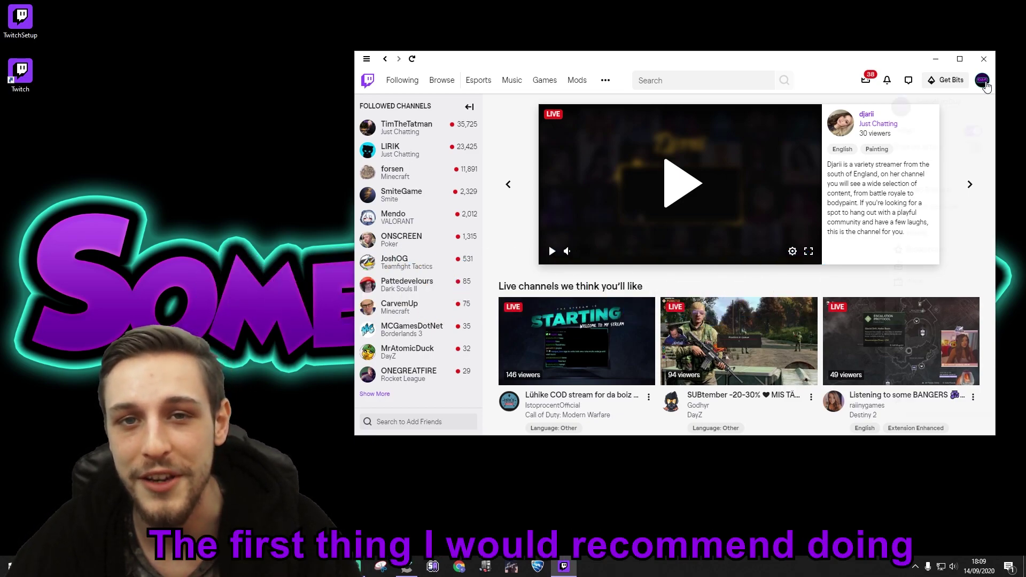
- Go to Mods and open the Minecraft modpacks page showing the installed RLCraft 2.8.2
{"action": "left_click", "coordinate": [983, 82]}
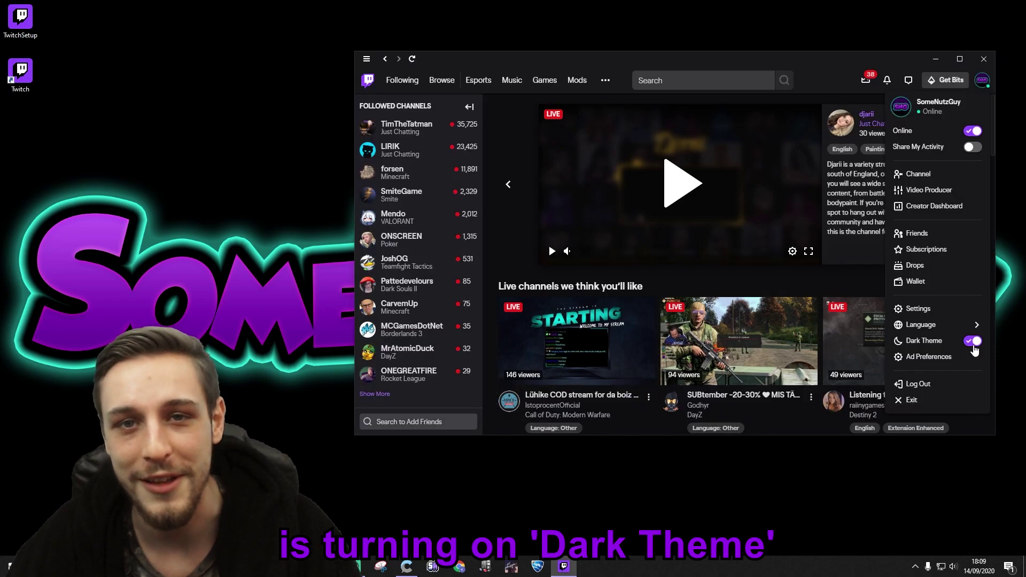
{"action": "left_click", "coordinate": [815, 70]}
{"action": "left_click", "coordinate": [576, 83]}
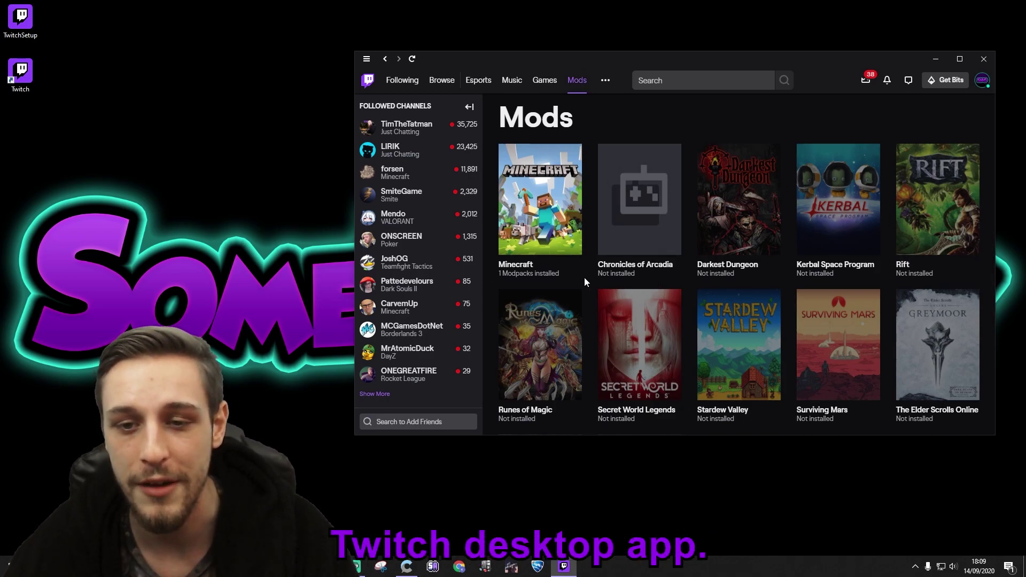
{"action": "left_click", "coordinate": [537, 206]}
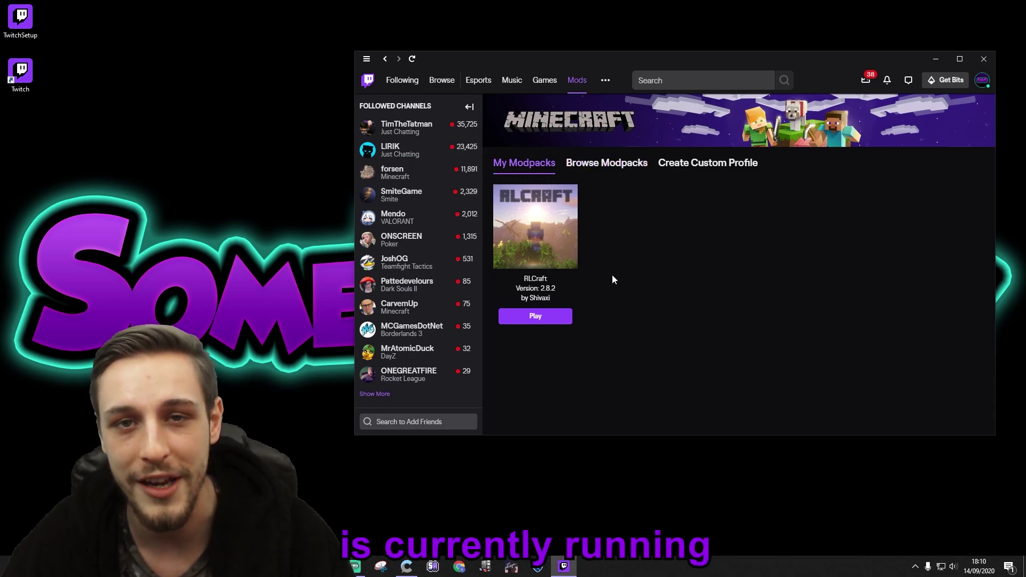
- Search Browse Modpacks for 'pixelmon' and open The Pixelmon Modpack (1.12.2) details page
{"action": "left_click", "coordinate": [616, 168]}
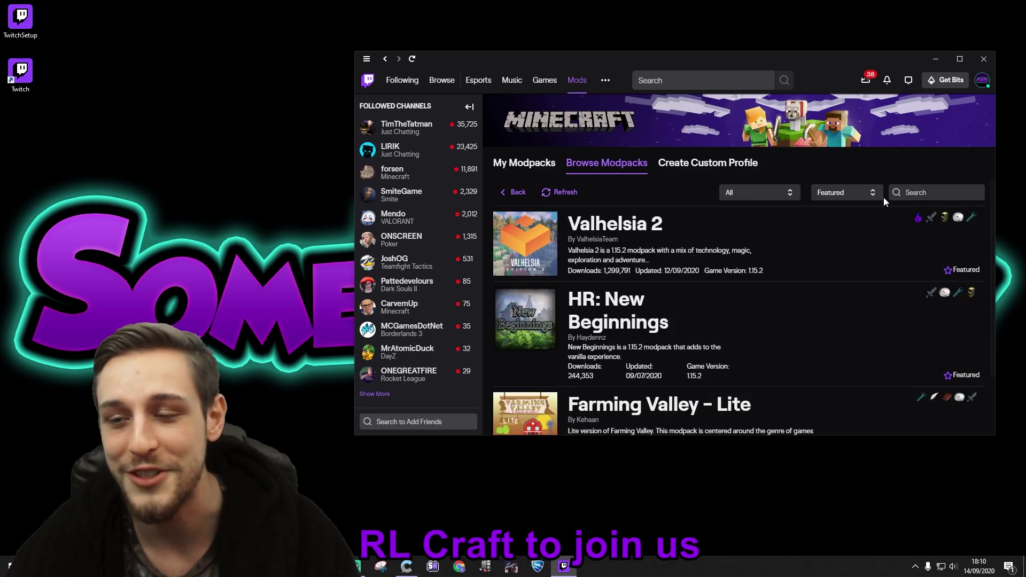
{"action": "left_click", "coordinate": [919, 193]}
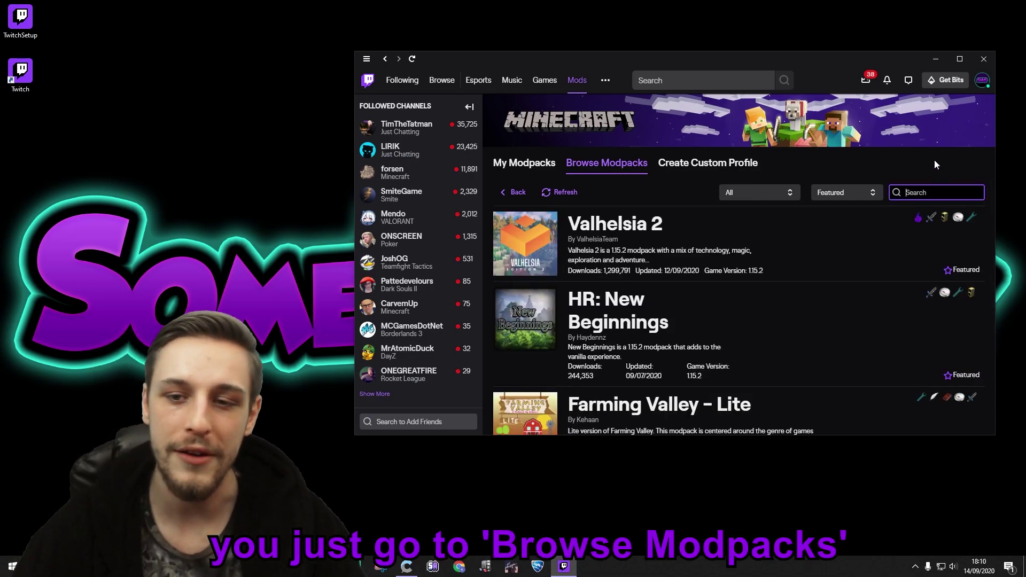
{"action": "type", "text": "pixel"}
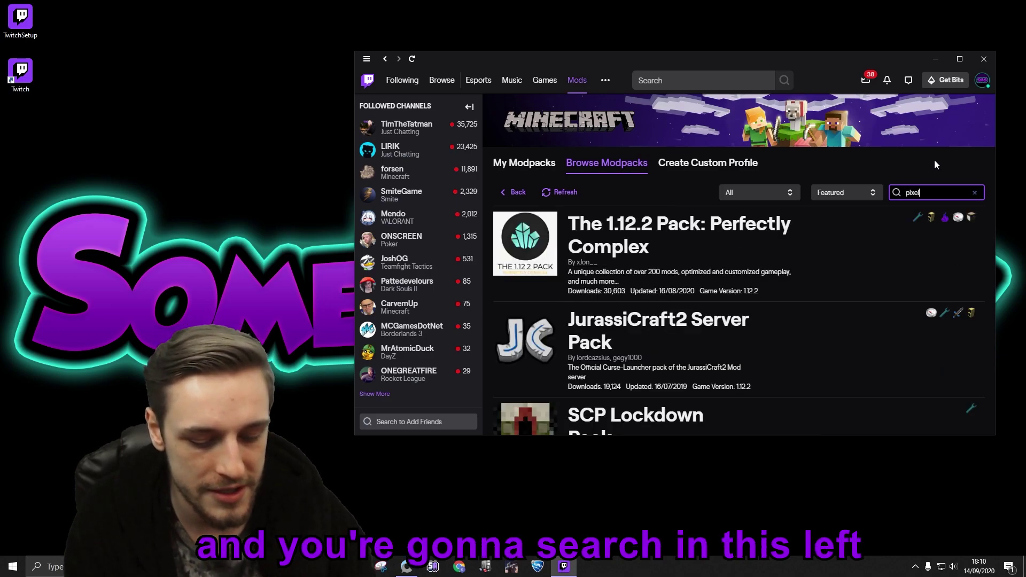
{"action": "type", "text": "mon"}
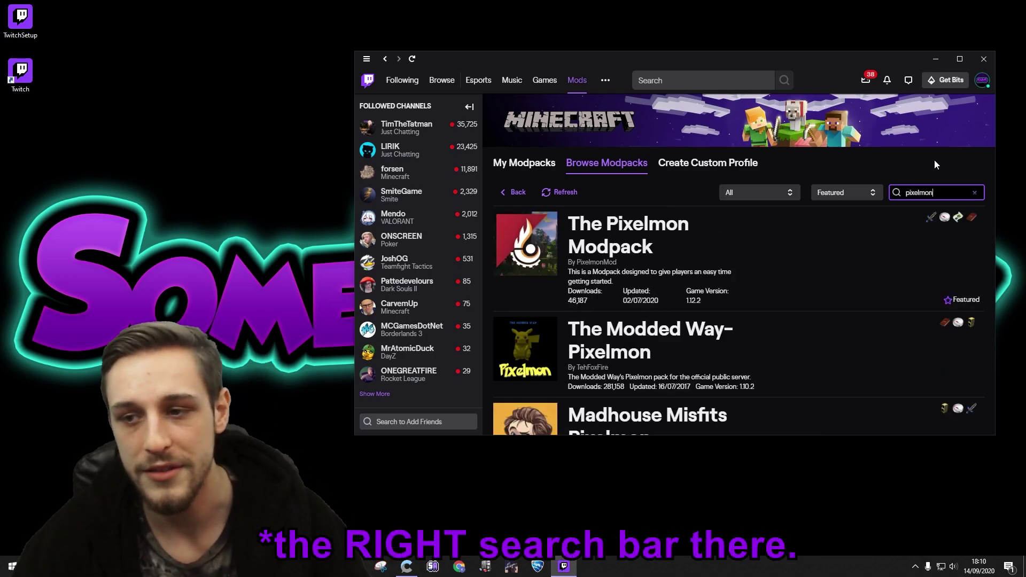
{"action": "mouse_move", "coordinate": [683, 219]}
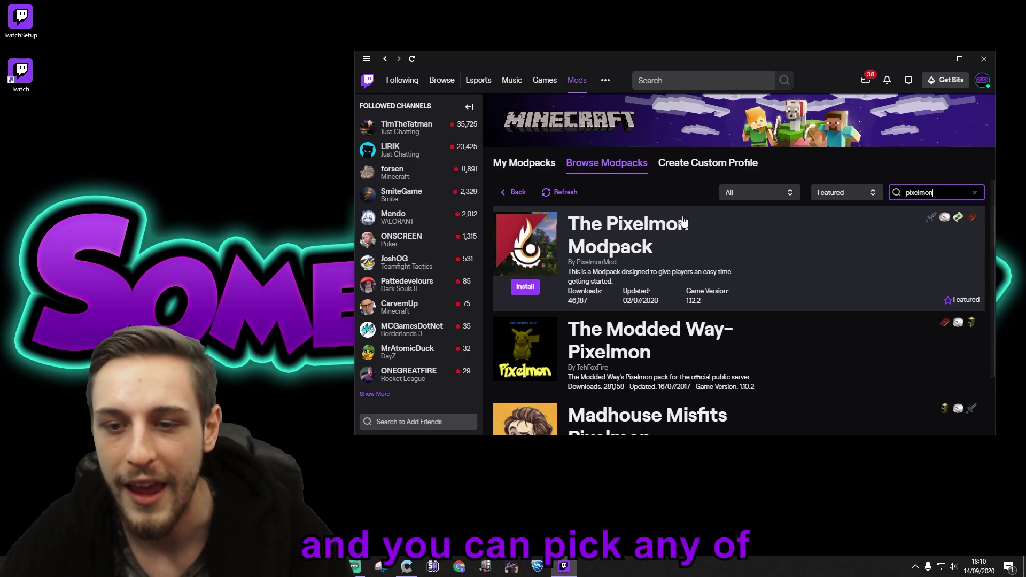
{"action": "scroll", "coordinate": [738, 239], "scroll_direction": "down", "scroll_amount": 2}
{"action": "scroll", "coordinate": [715, 298], "scroll_direction": "up", "scroll_amount": 3}
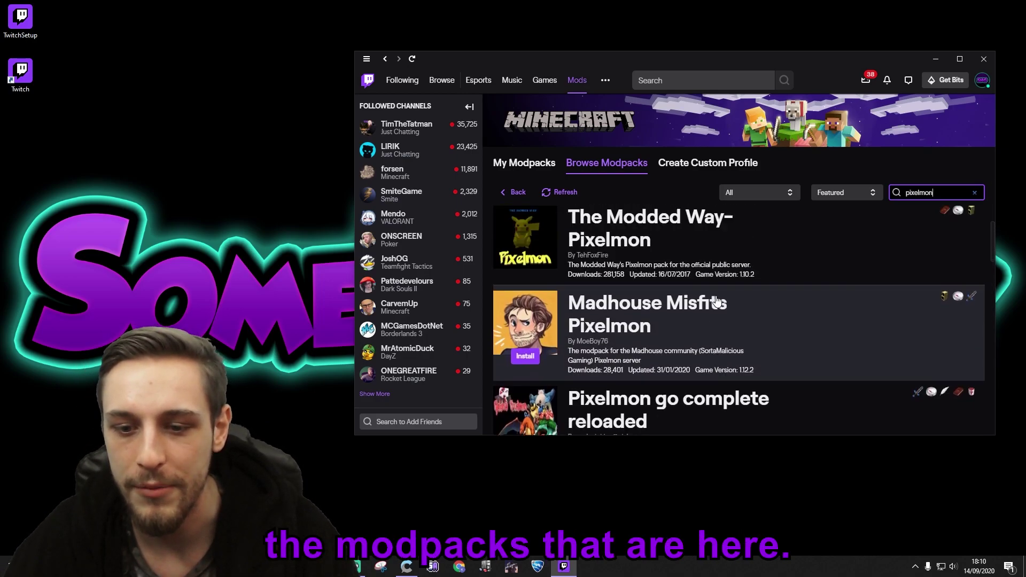
{"action": "key", "text": "alt+Left"}
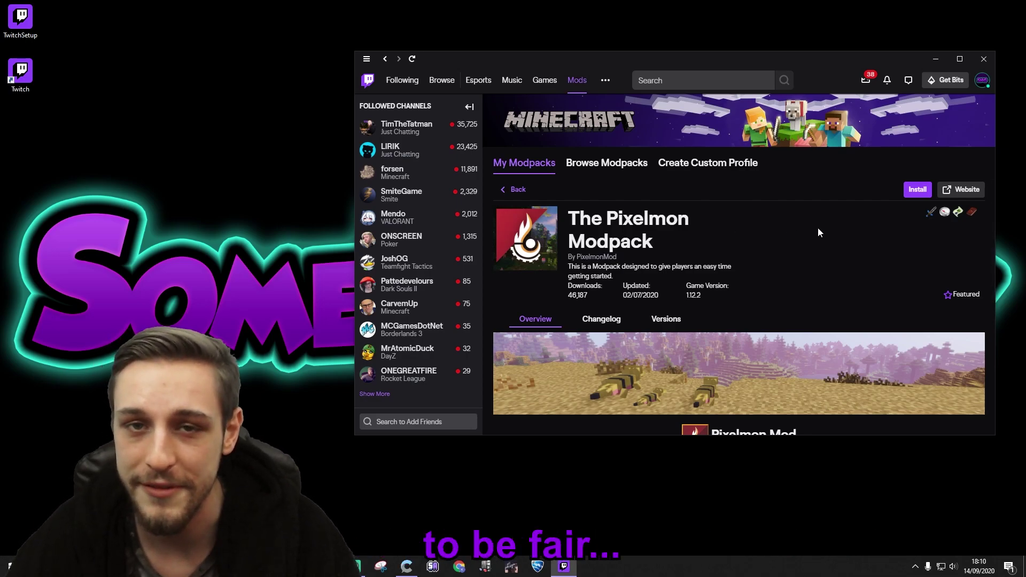
- Install The Pixelmon Modpack, then launch RLCraft from My Modpacks in the Minecraft Launcher
{"action": "left_click", "coordinate": [917, 190]}
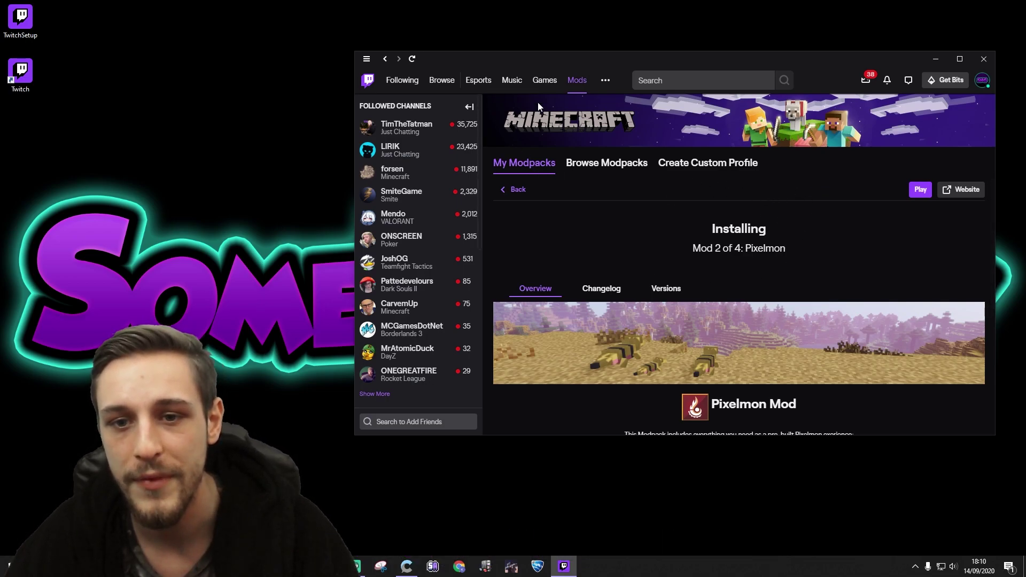
{"action": "left_click", "coordinate": [535, 166]}
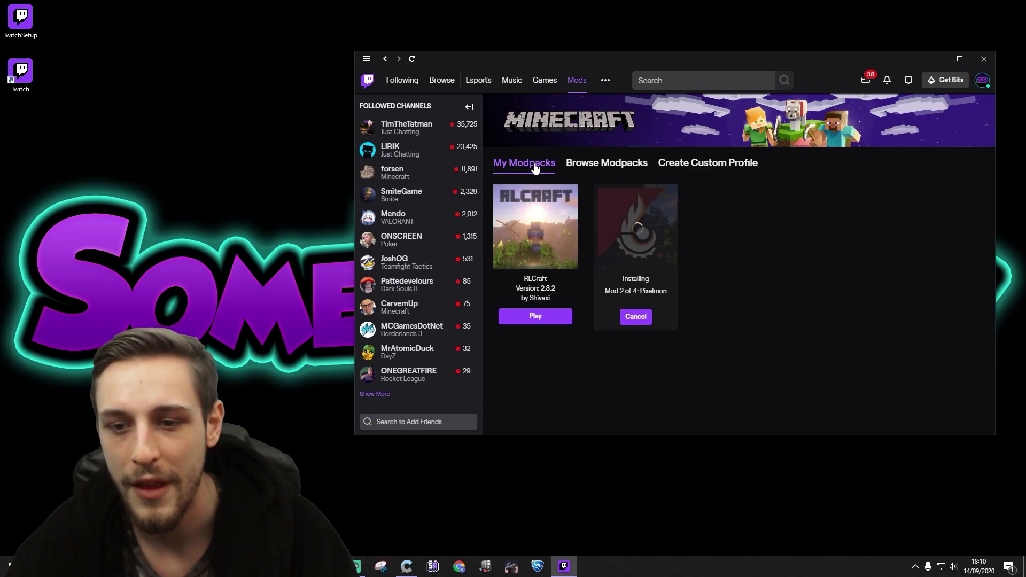
{"action": "left_click", "coordinate": [537, 317]}
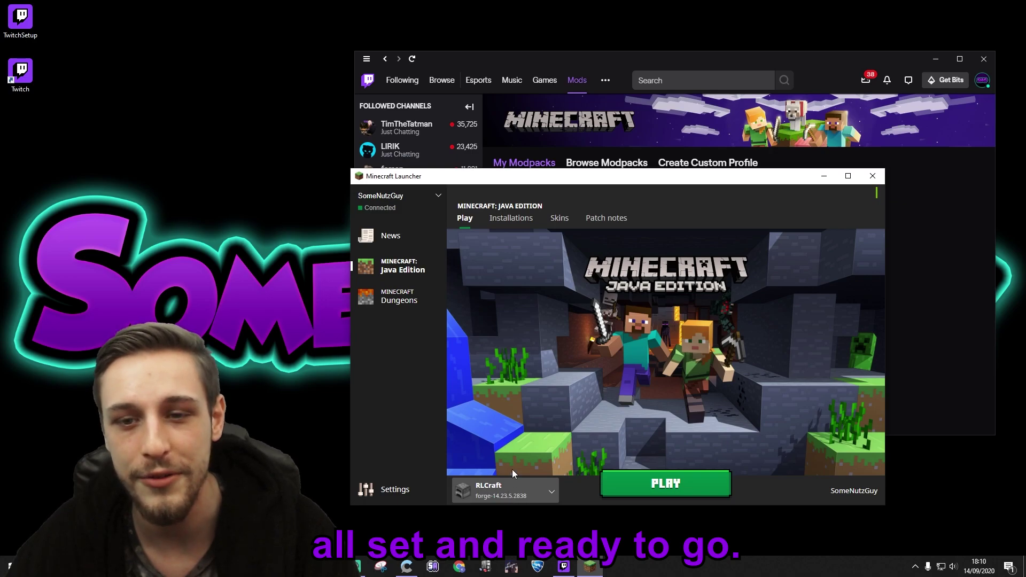
- Start RLCraft from the launcher and open the Multiplayer server list
{"action": "left_click", "coordinate": [668, 485]}
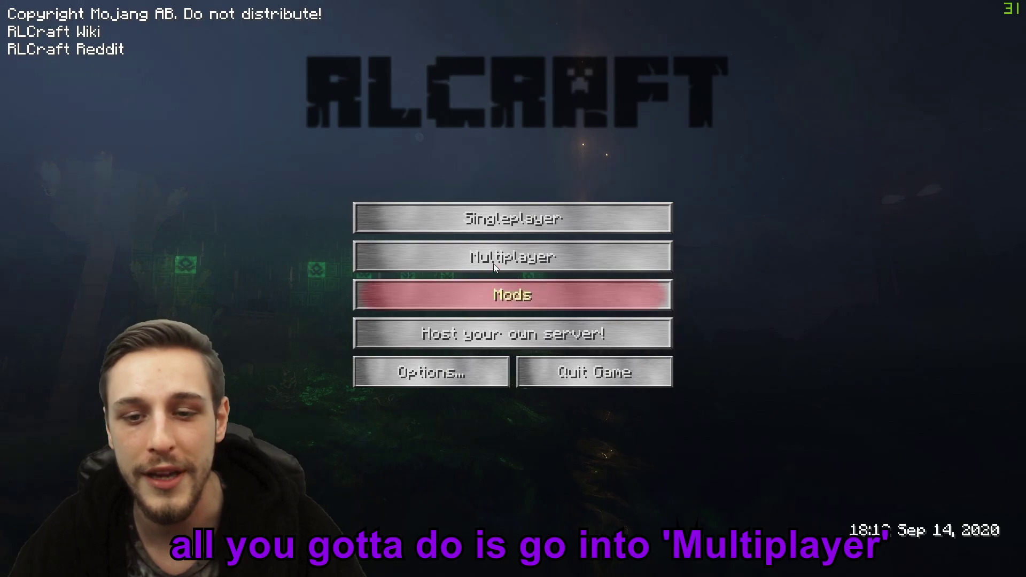
{"action": "left_click", "coordinate": [492, 263]}
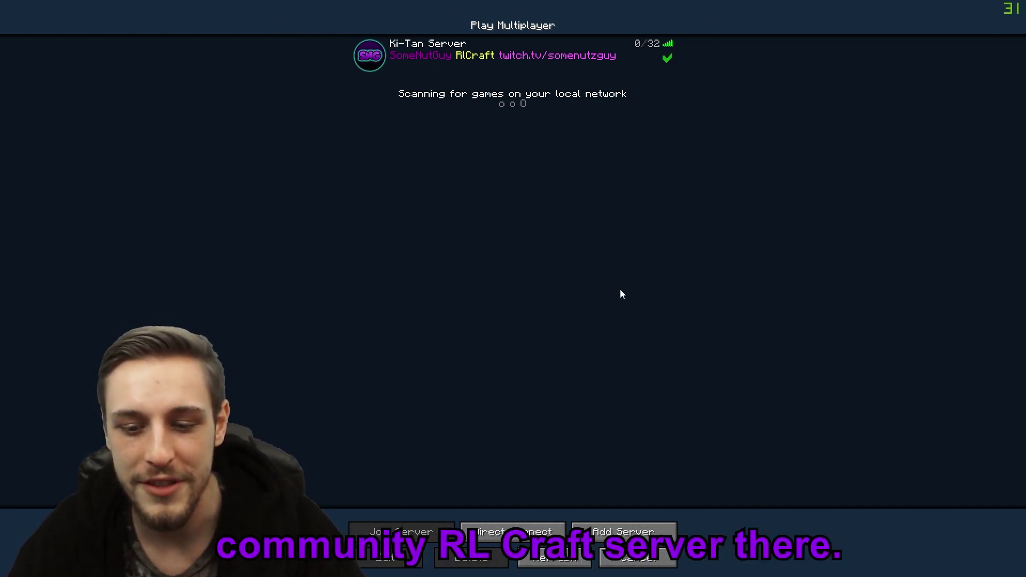
{"action": "left_click", "coordinate": [588, 532]}
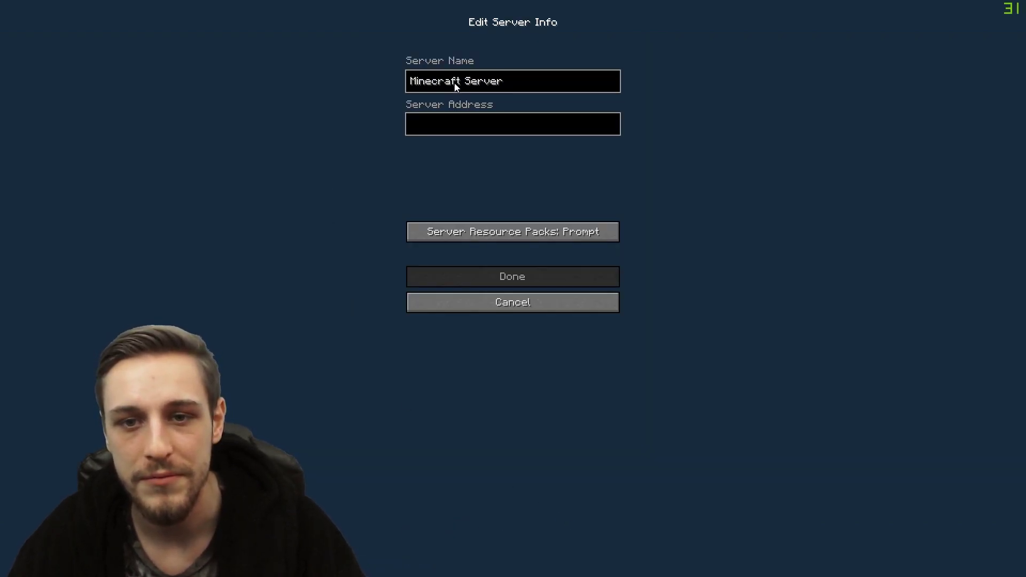
{"action": "key", "text": "ctrl+a"}
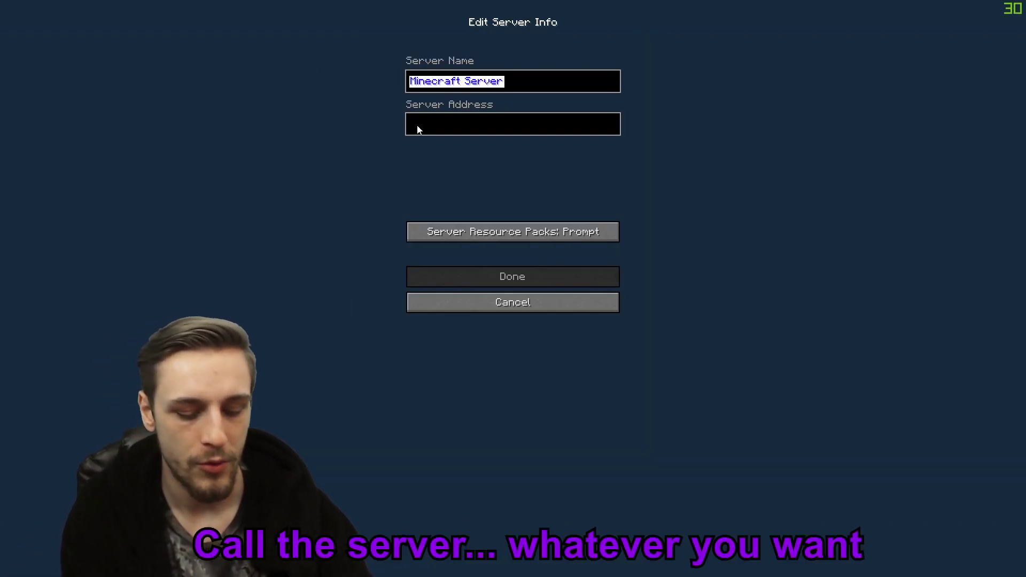
{"action": "type", "text": "Test Se"}
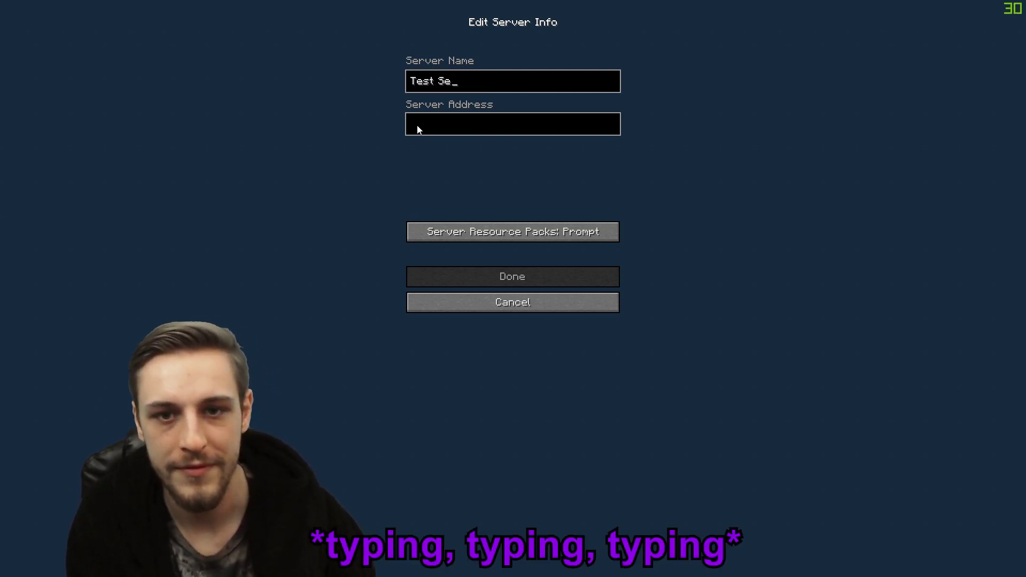
{"action": "type", "text": "rver"}
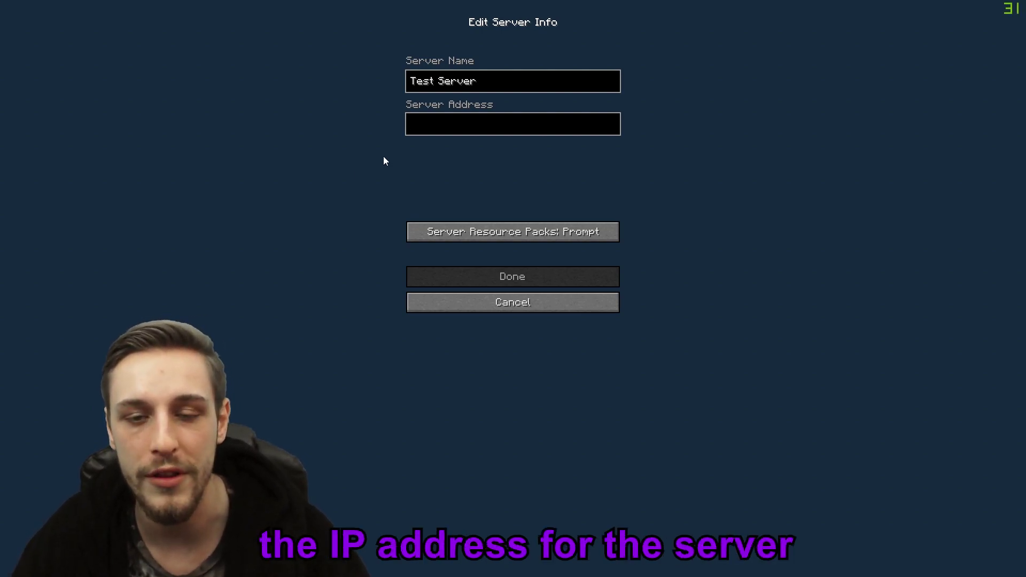
{"action": "left_click", "coordinate": [464, 127]}
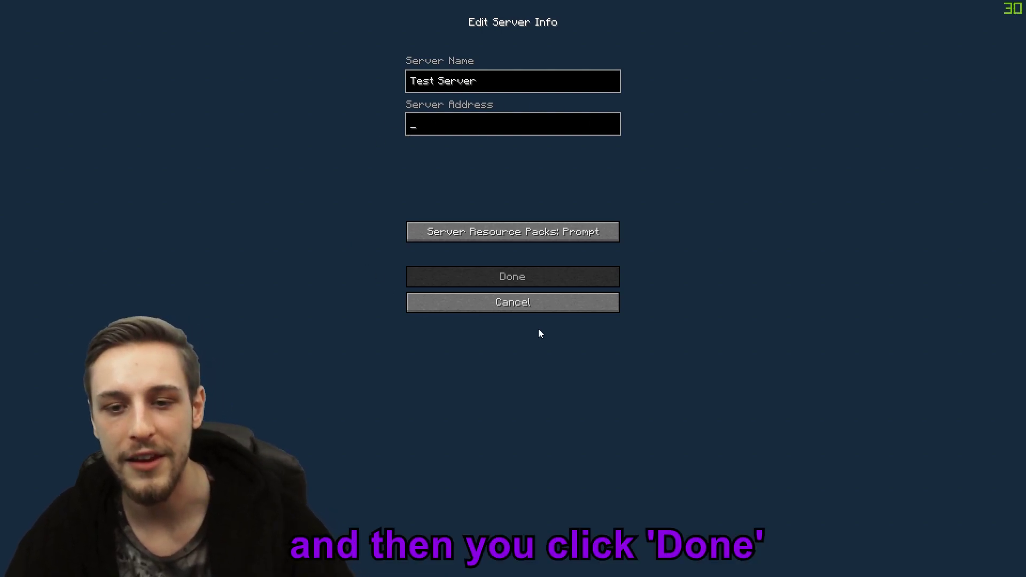
{"action": "left_click", "coordinate": [577, 310]}
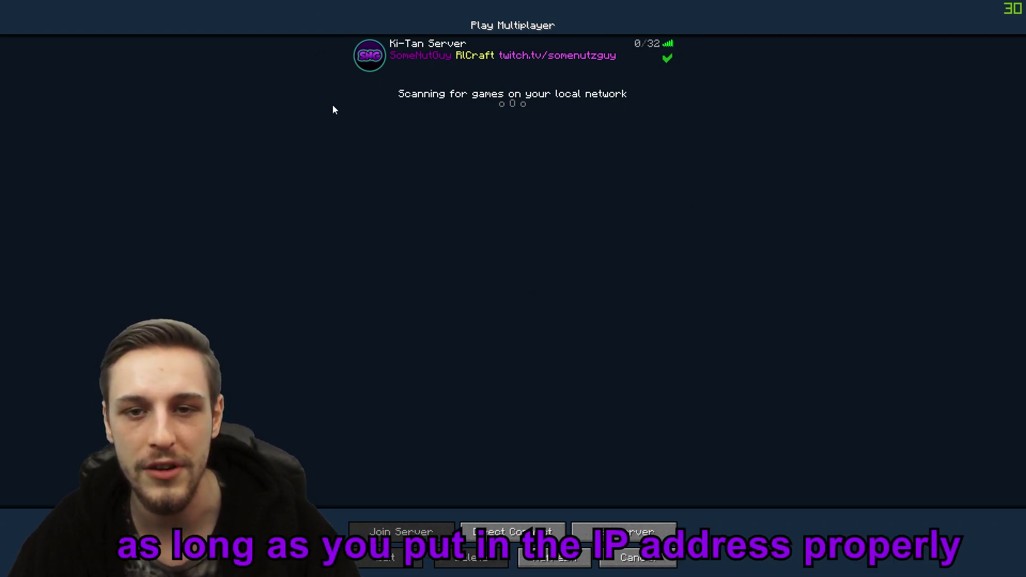